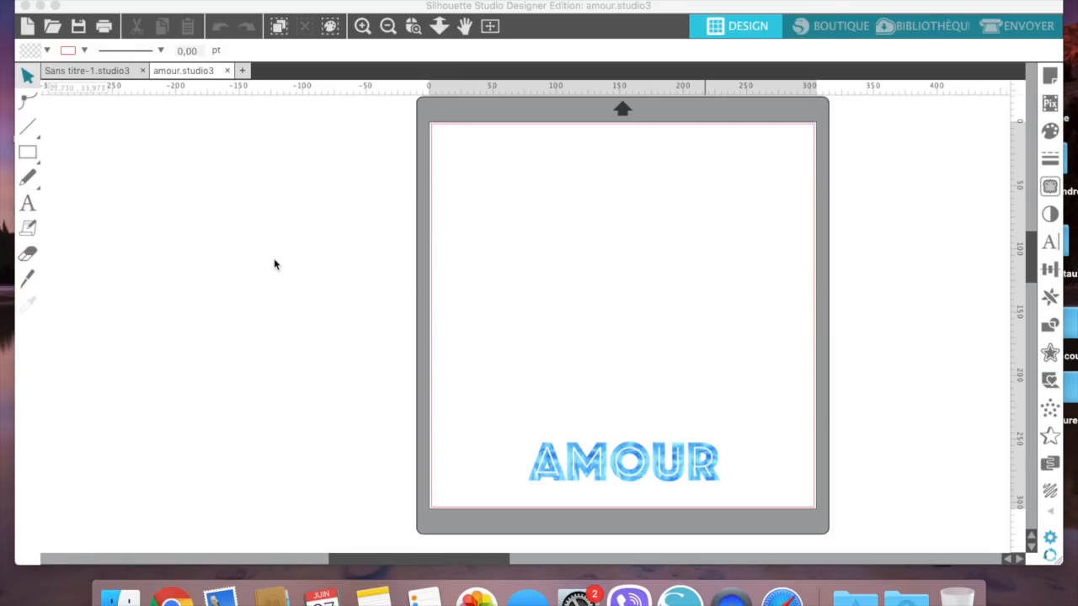
Draw a rectangle about 16.3 cm wide and 13.7 cm high in the upper half of the page.
click(28, 152)
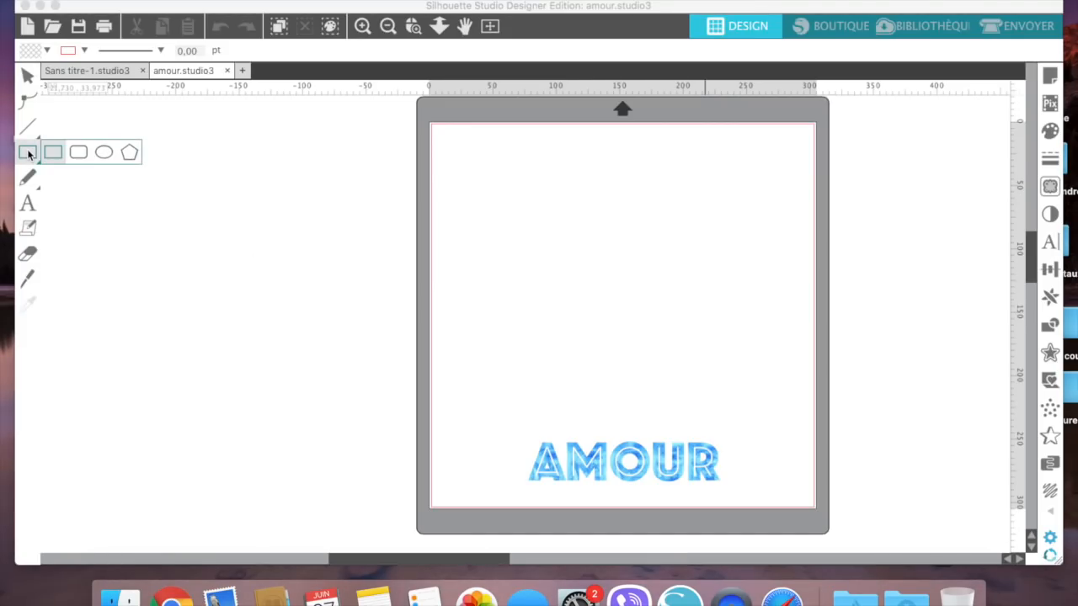
click(53, 152)
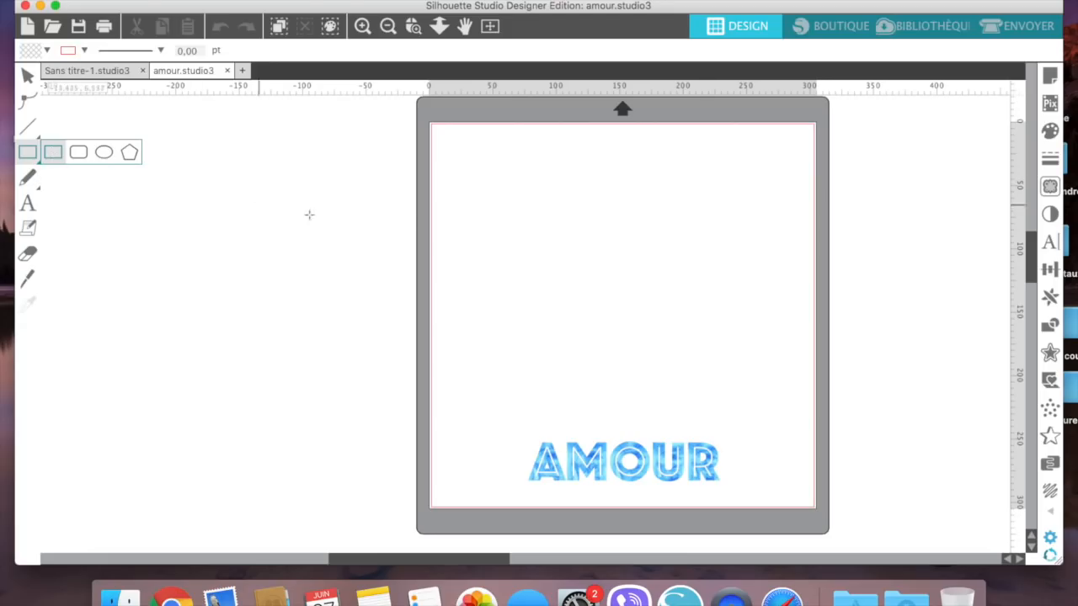
drag(495, 158, 702, 334)
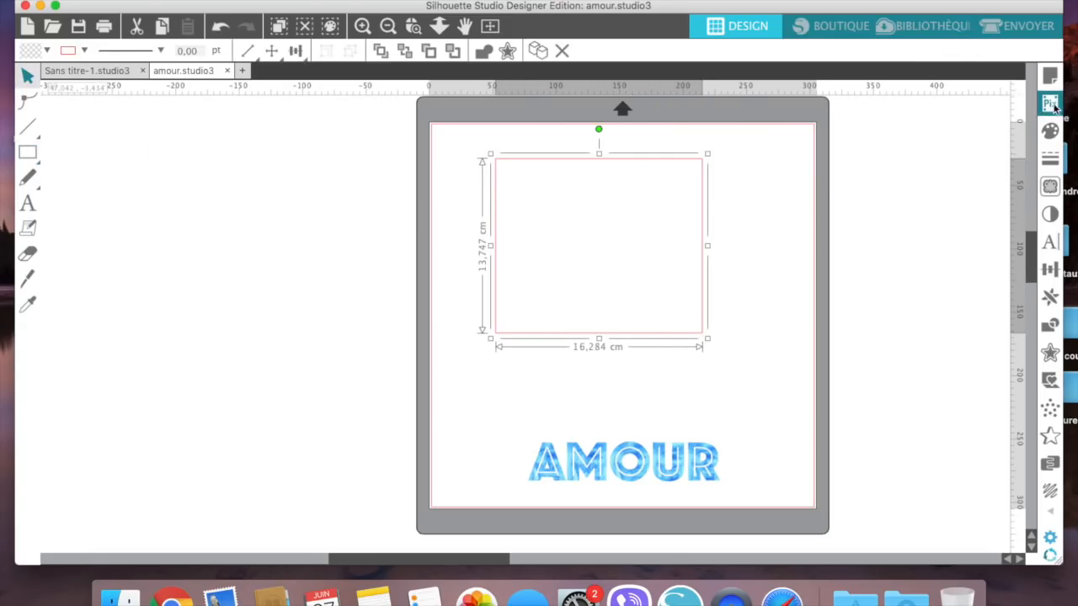
Fill the rectangle with the bright blue watercolour pattern.
click(1049, 130)
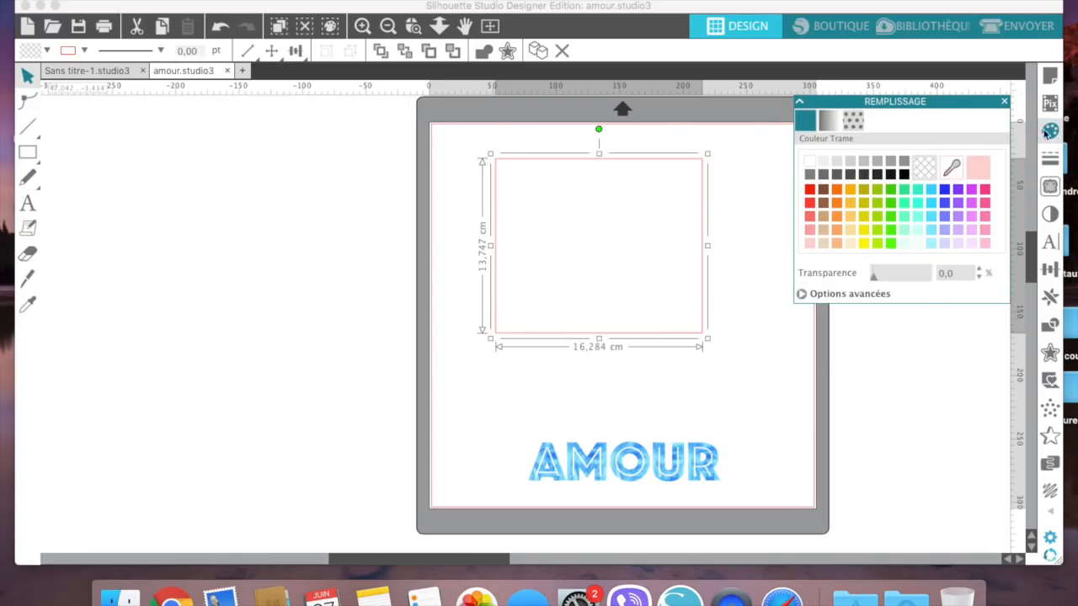
click(853, 122)
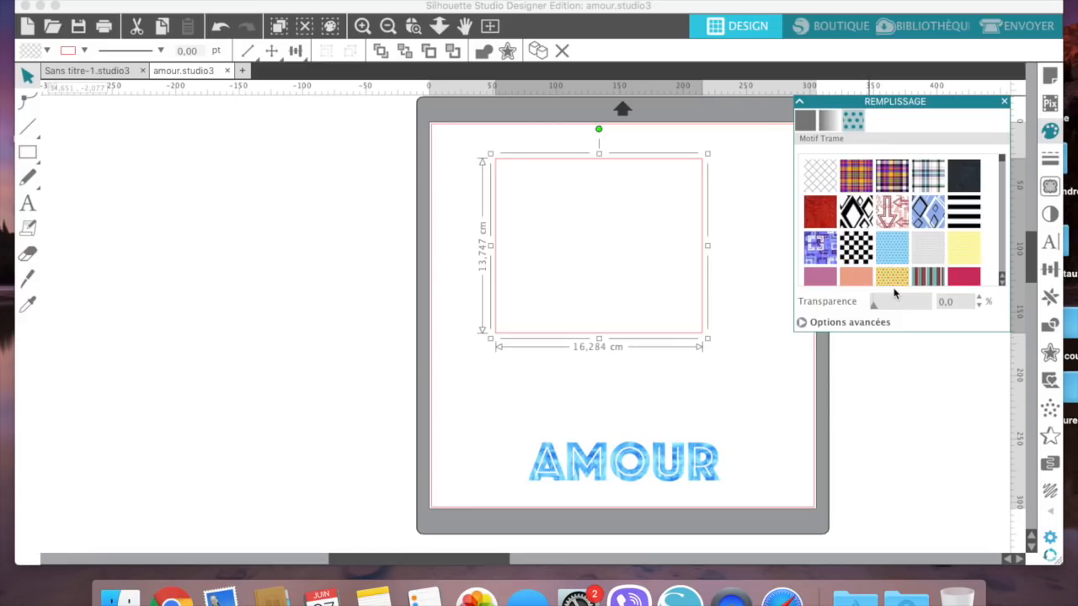
scroll(908, 235, down, 10)
scroll(908, 236, down, 2)
scroll(908, 235, up, 3)
scroll(908, 235, down, 5)
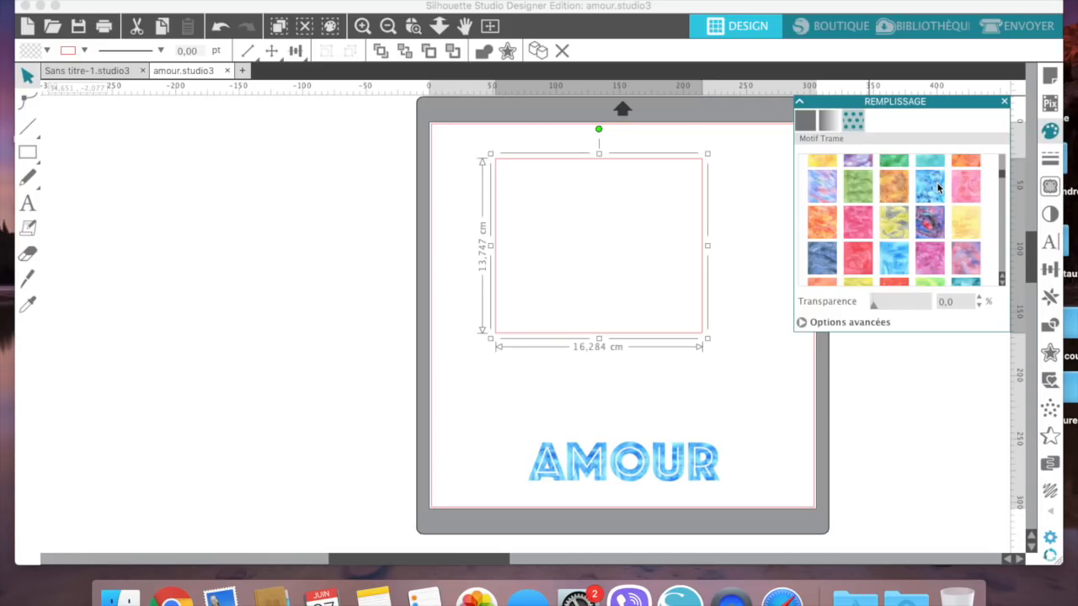
click(937, 182)
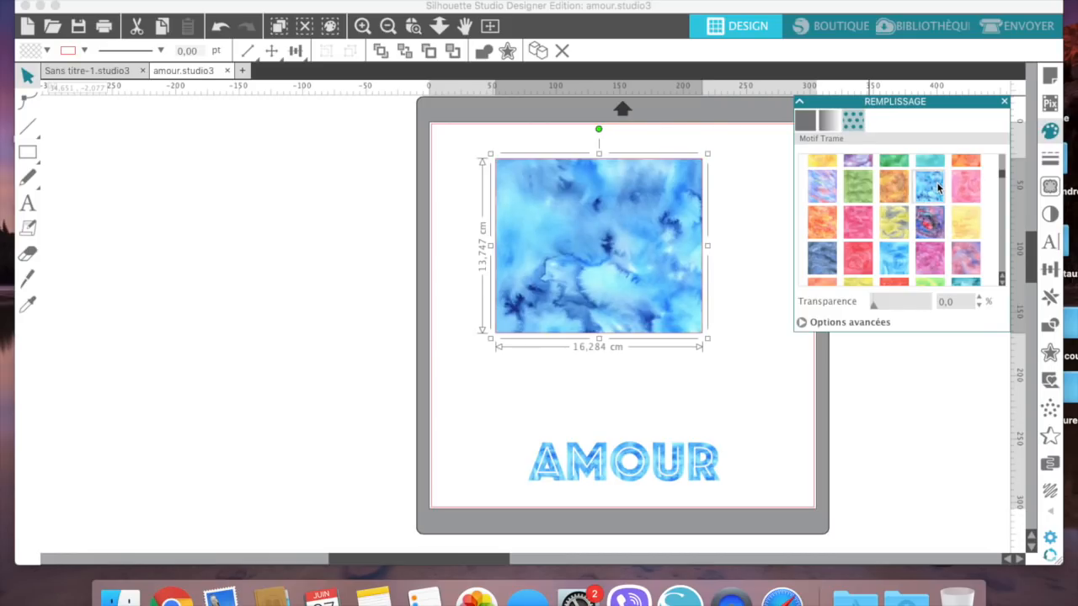
click(1003, 101)
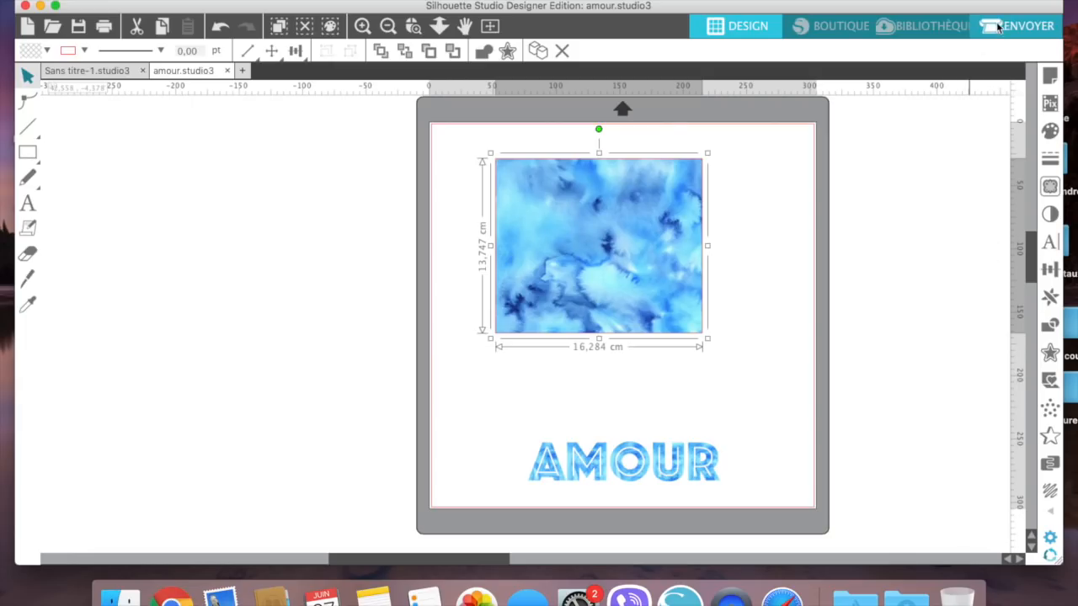
Set the rectangle's fill transparency to 26% and move the rectangle off the page, to the left of the mat.
click(1050, 131)
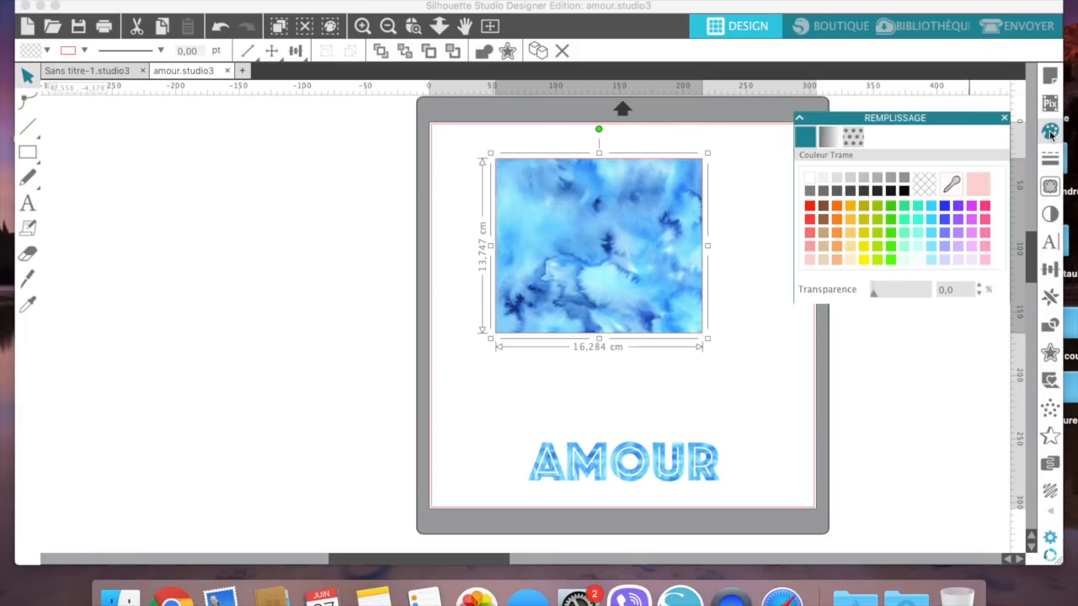
drag(873, 280, 886, 282)
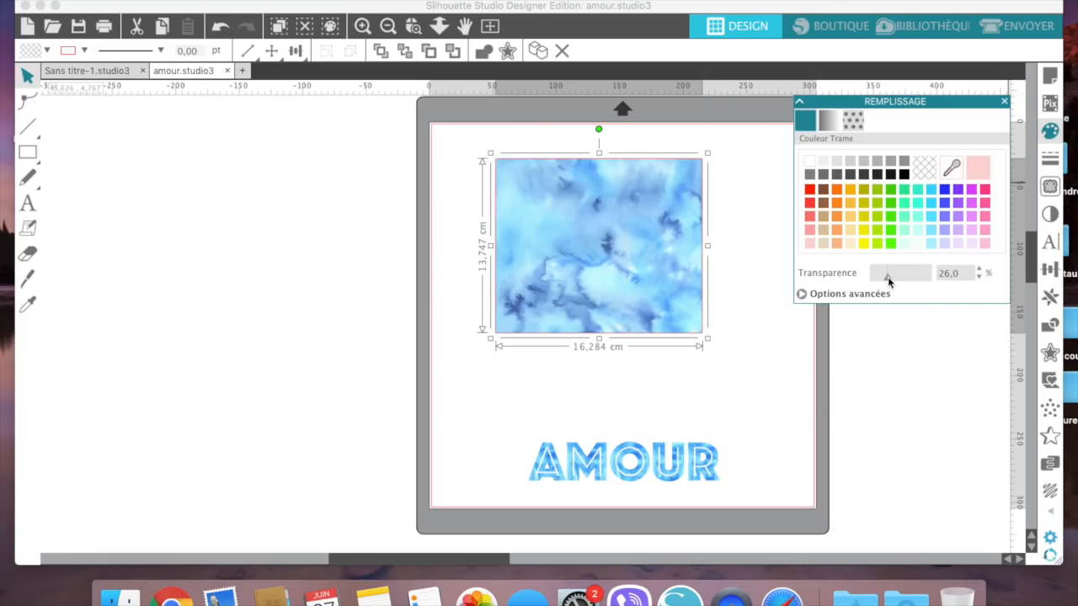
click(803, 297)
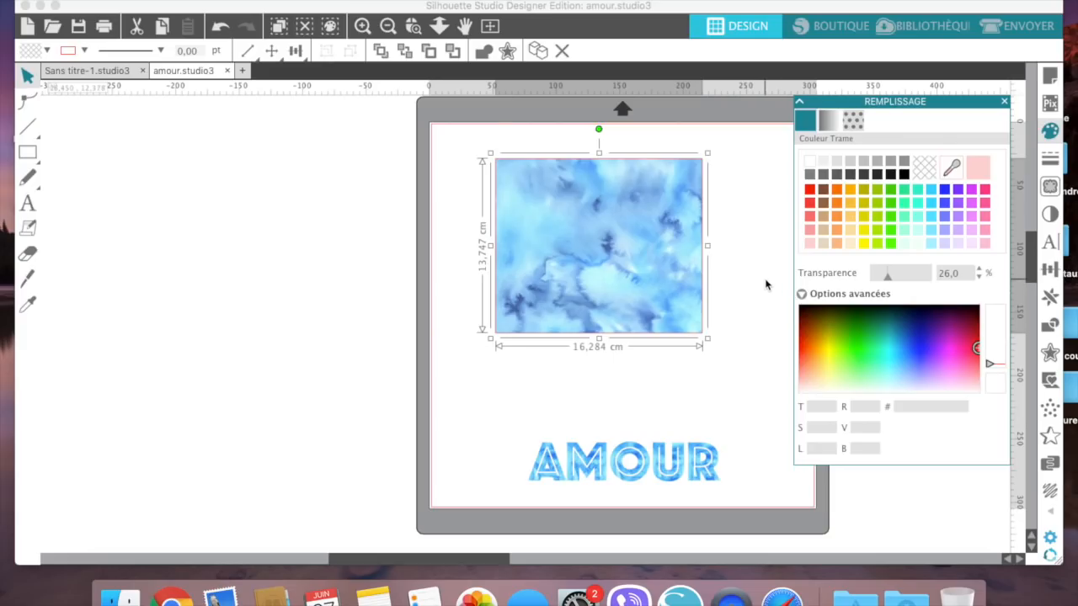
click(767, 285)
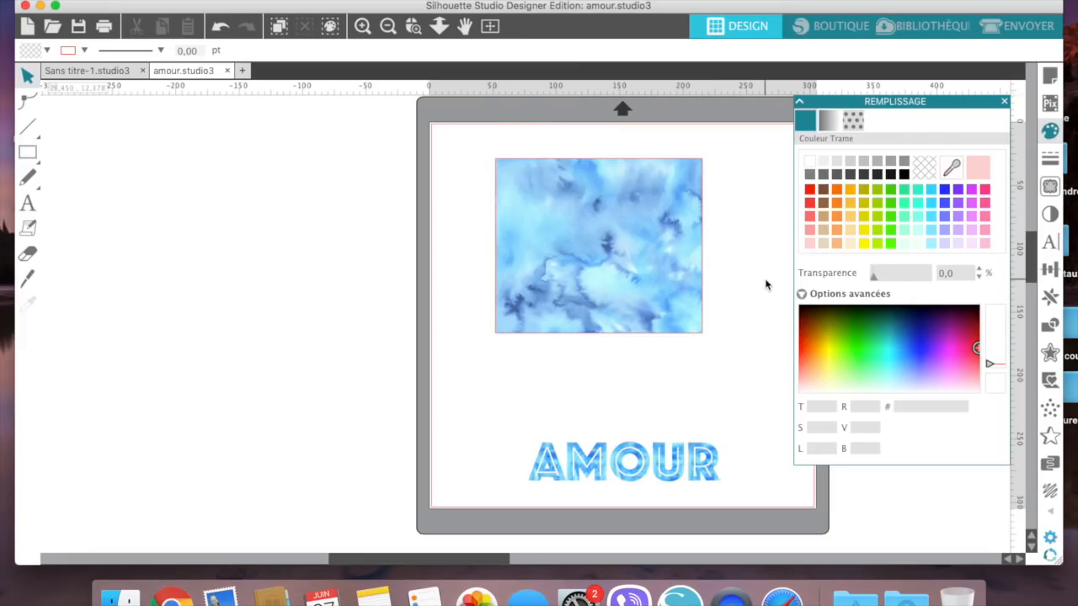
click(1004, 101)
drag(505, 269, 281, 232)
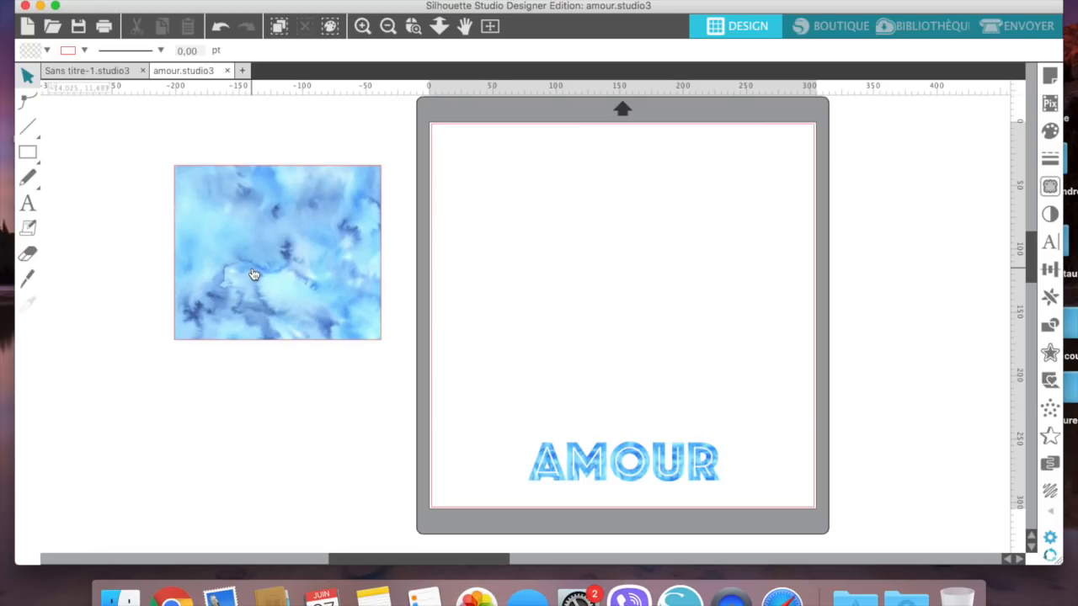
Draw a circle about 12.8 cm in diameter in the upper half of the page.
mouse_move(29, 154)
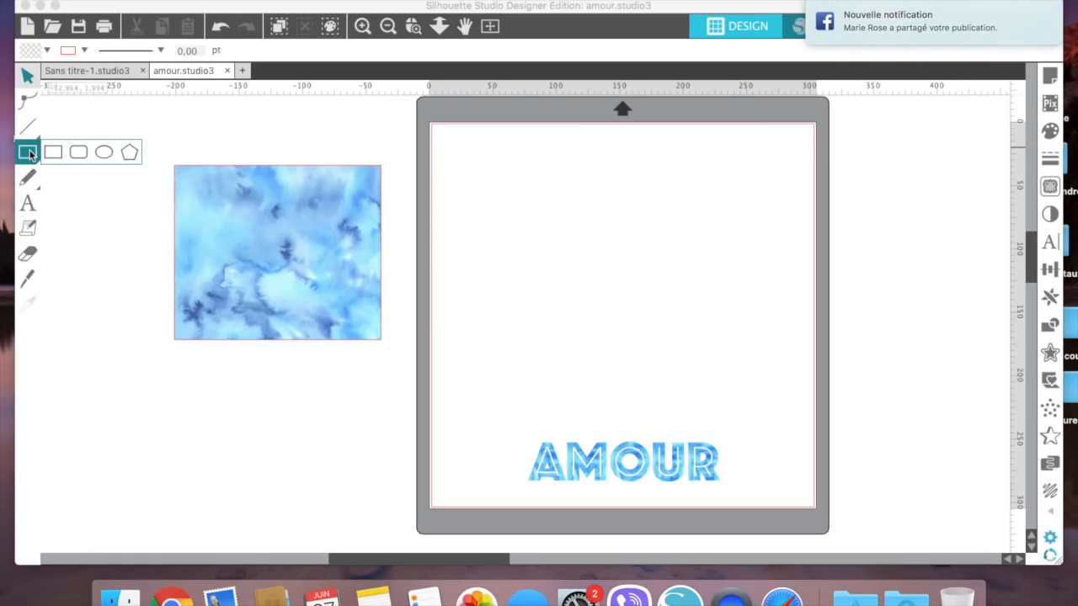
click(103, 154)
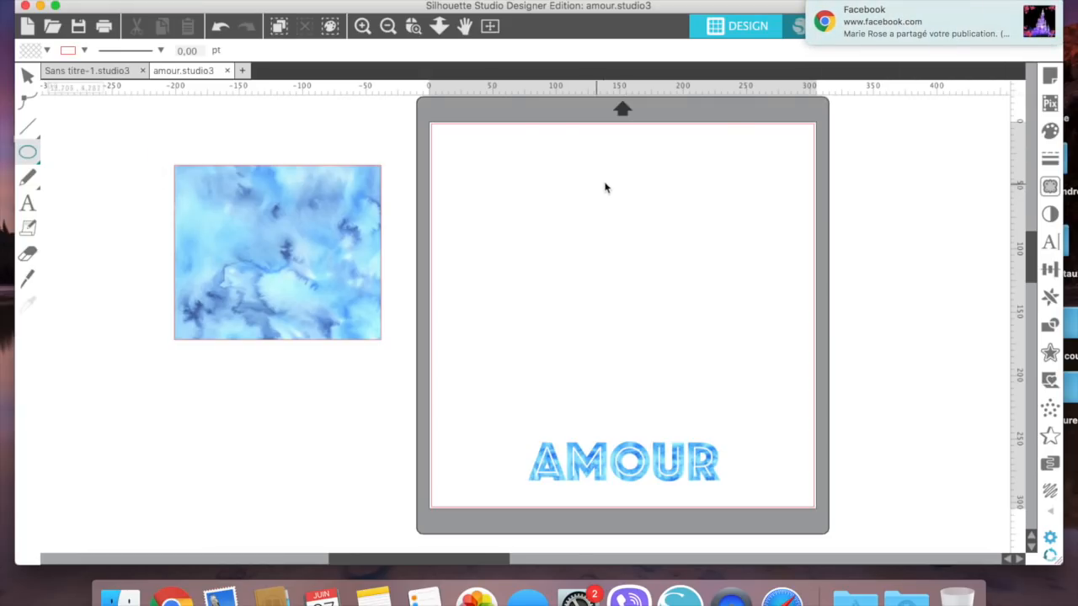
drag(569, 168, 735, 335)
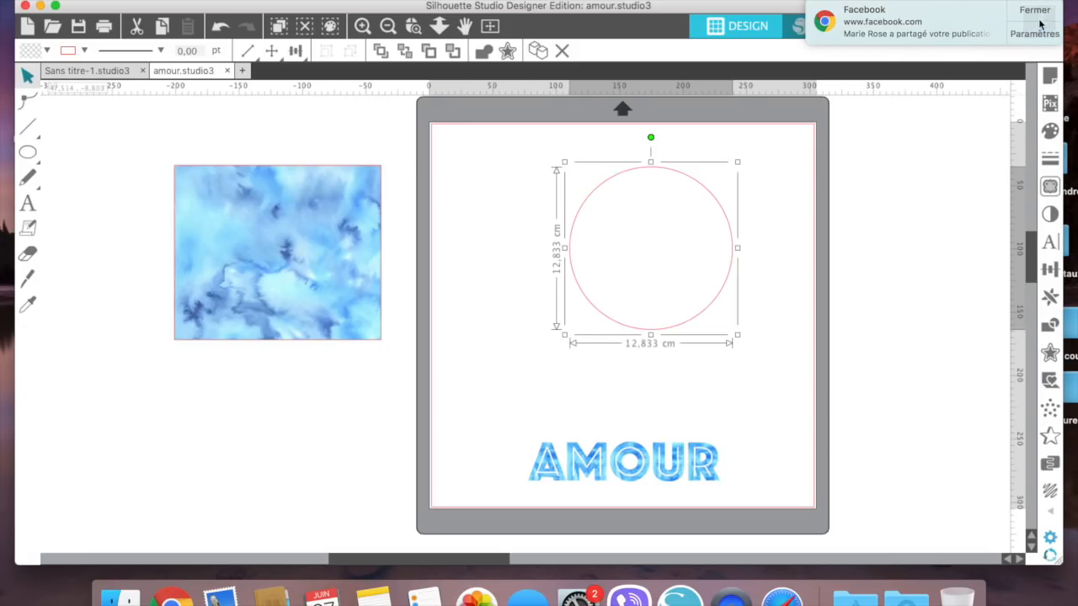
click(1034, 10)
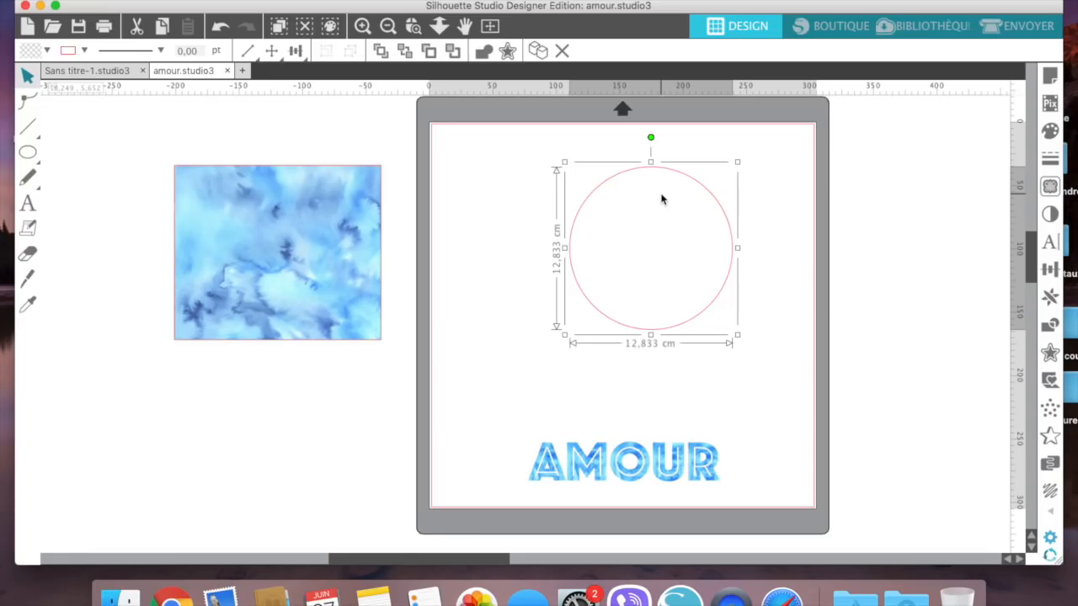
Copy the rectangle's watercolour fill and transparency onto the circle with the Eyedropper.
key(i)
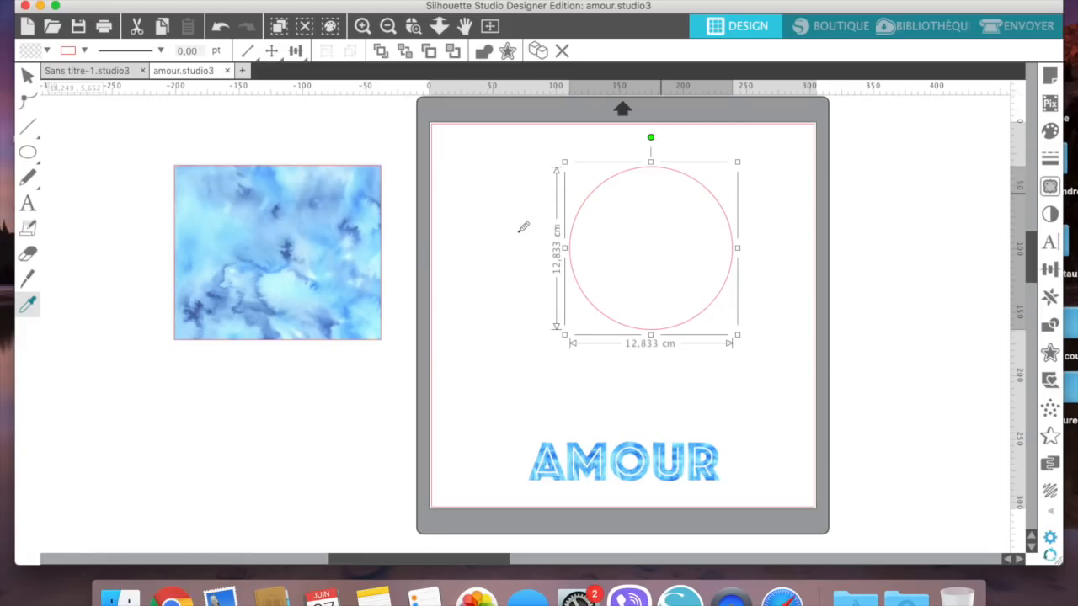
click(322, 223)
right_click(322, 223)
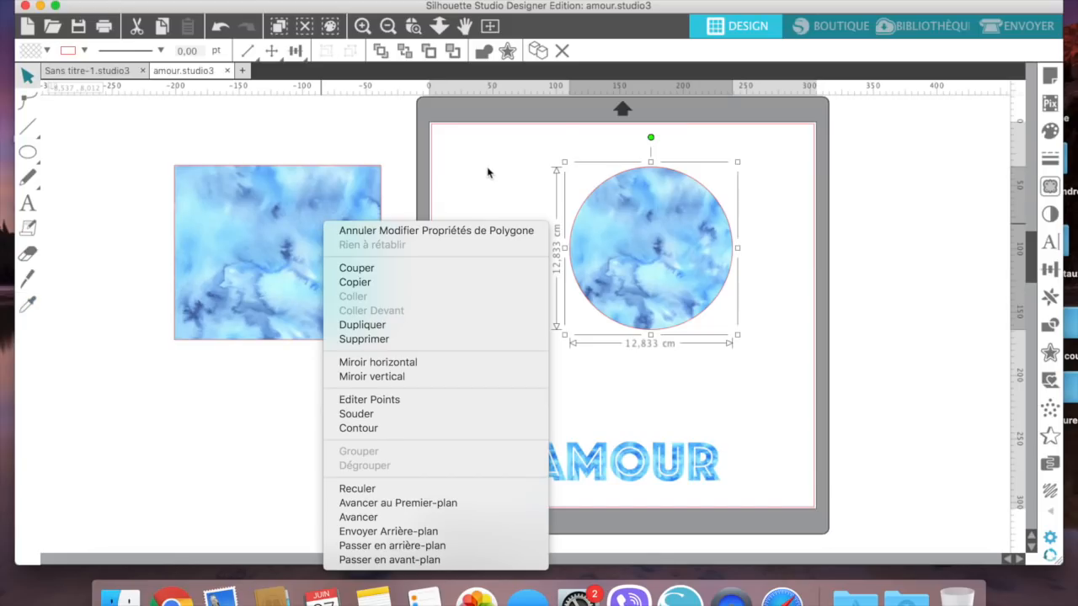
click(483, 172)
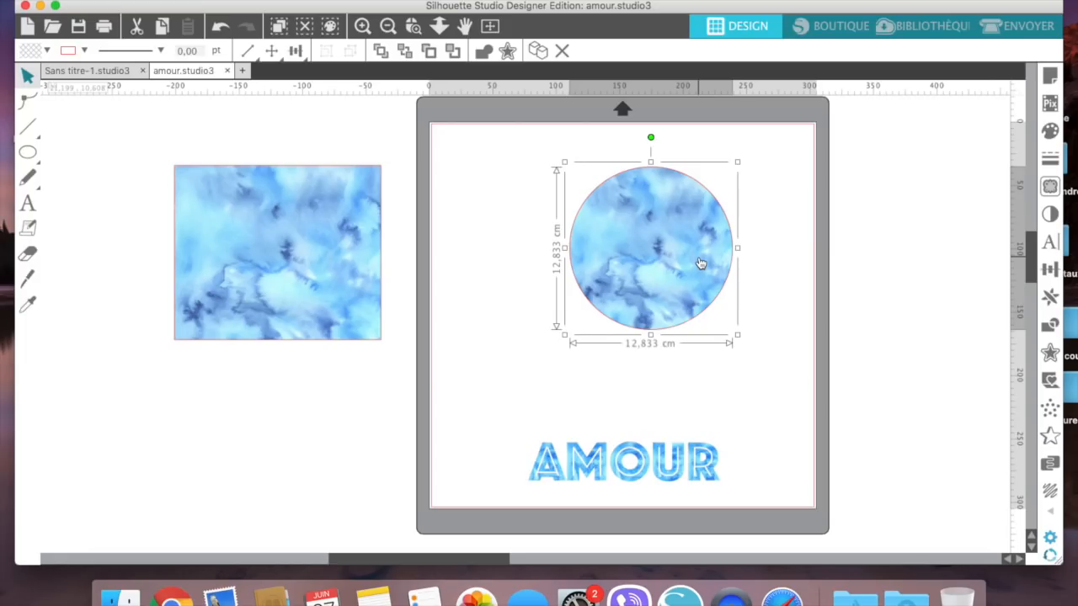
Move the circle below the rectangle beside the mat, and the AMOUR text up to the middle of the page.
drag(701, 263, 278, 451)
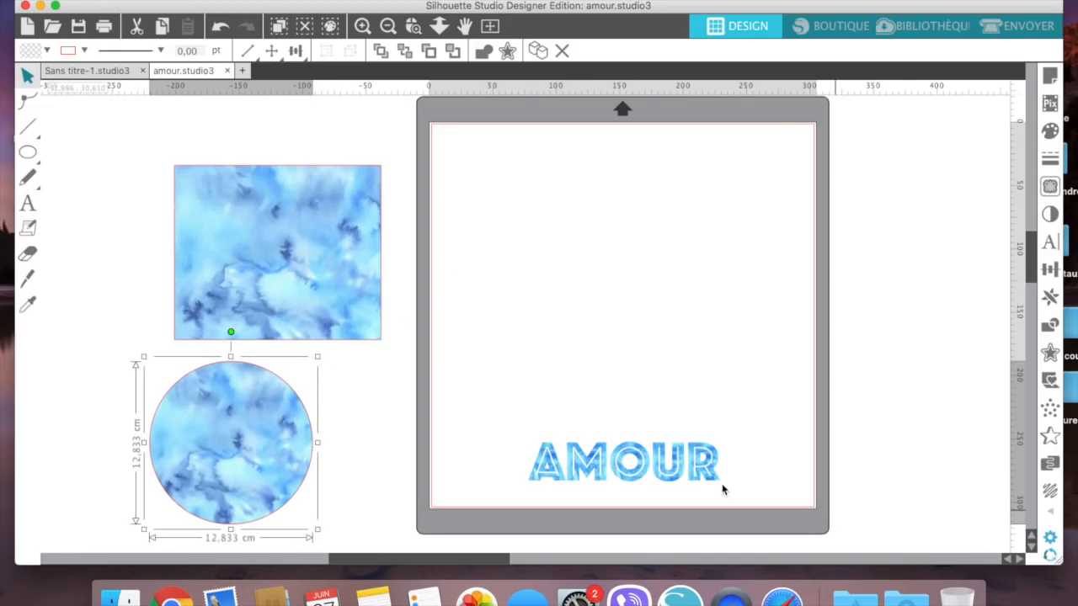
drag(703, 459, 719, 301)
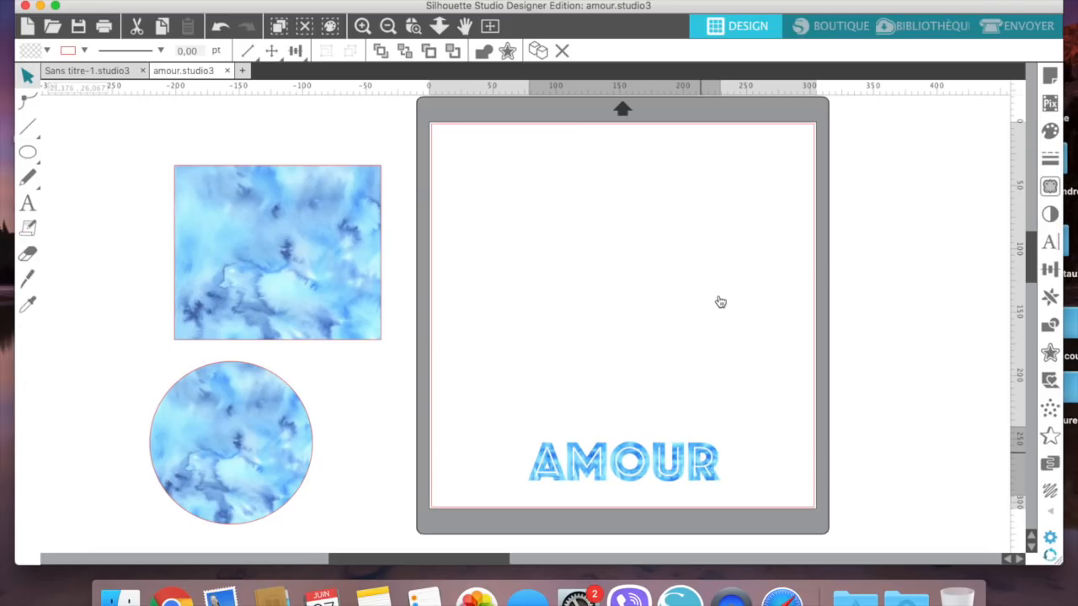
click(718, 294)
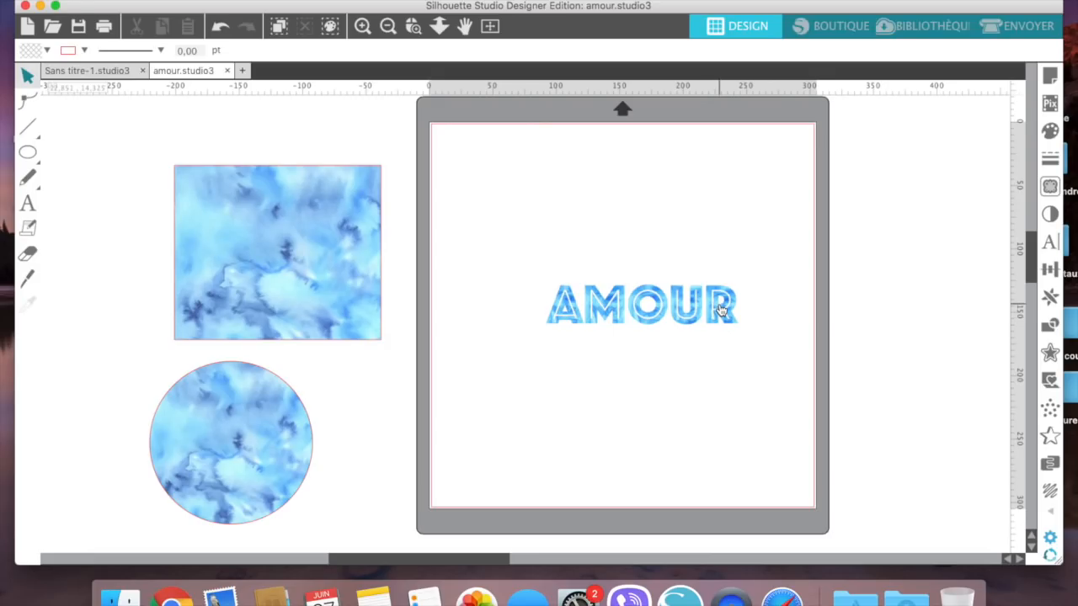
Examine the font and text style settings of the AMOUR text.
click(718, 307)
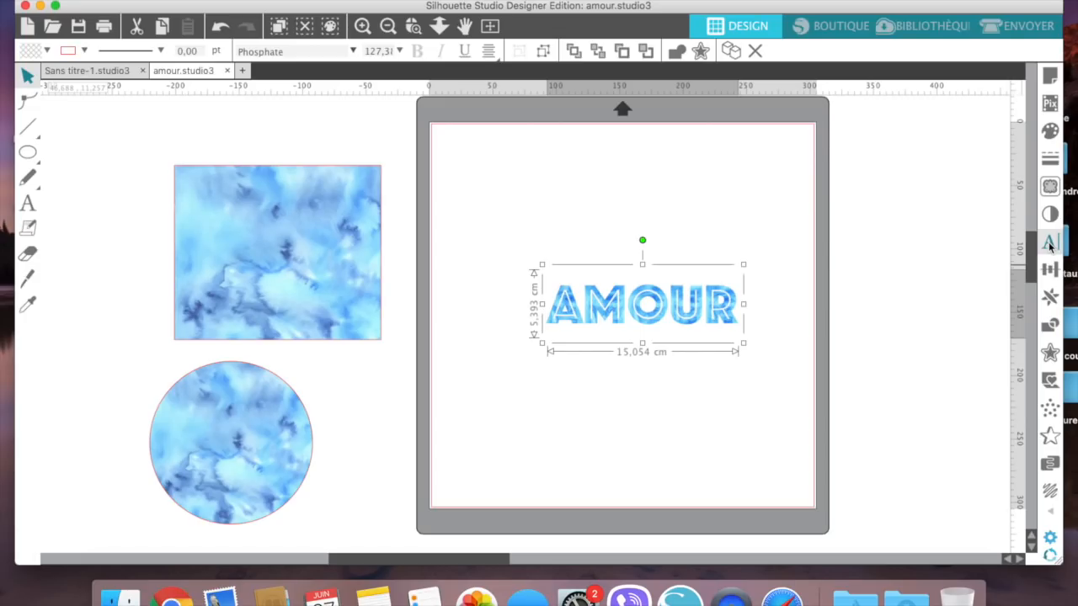
click(1050, 245)
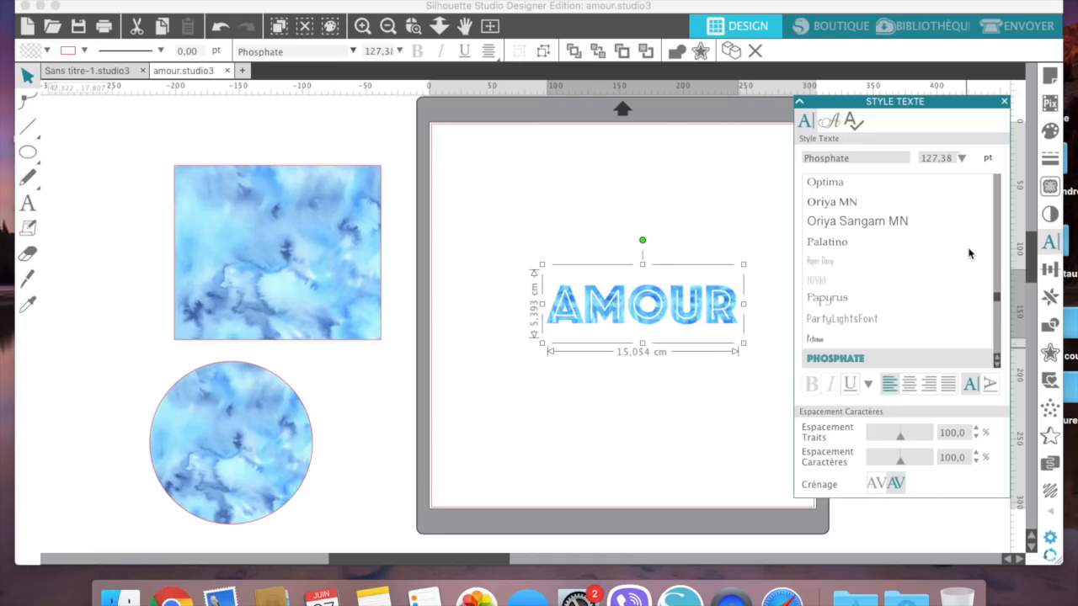
click(697, 226)
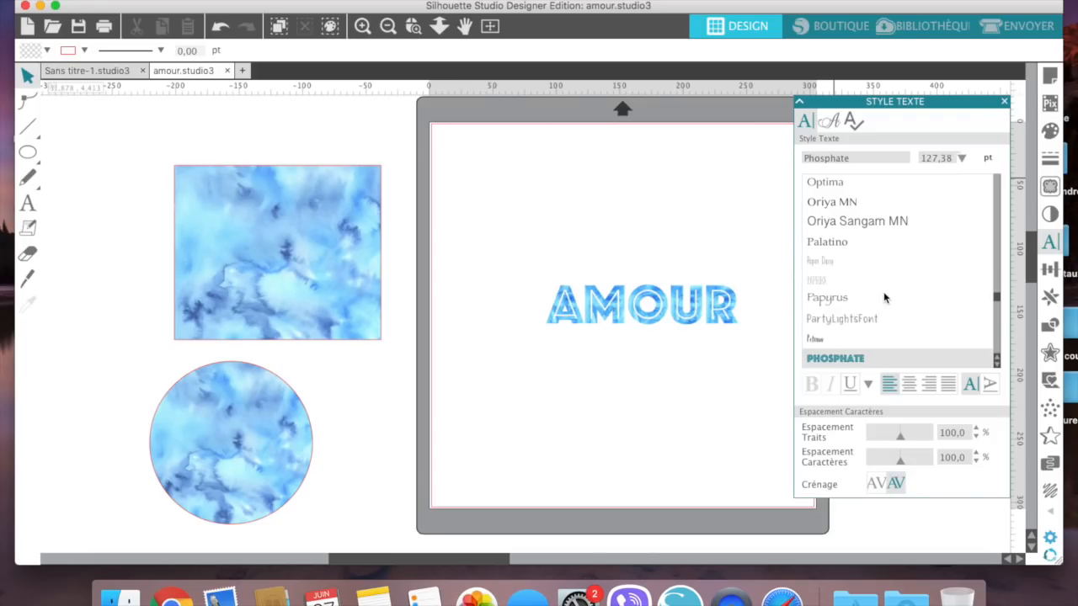
click(1004, 102)
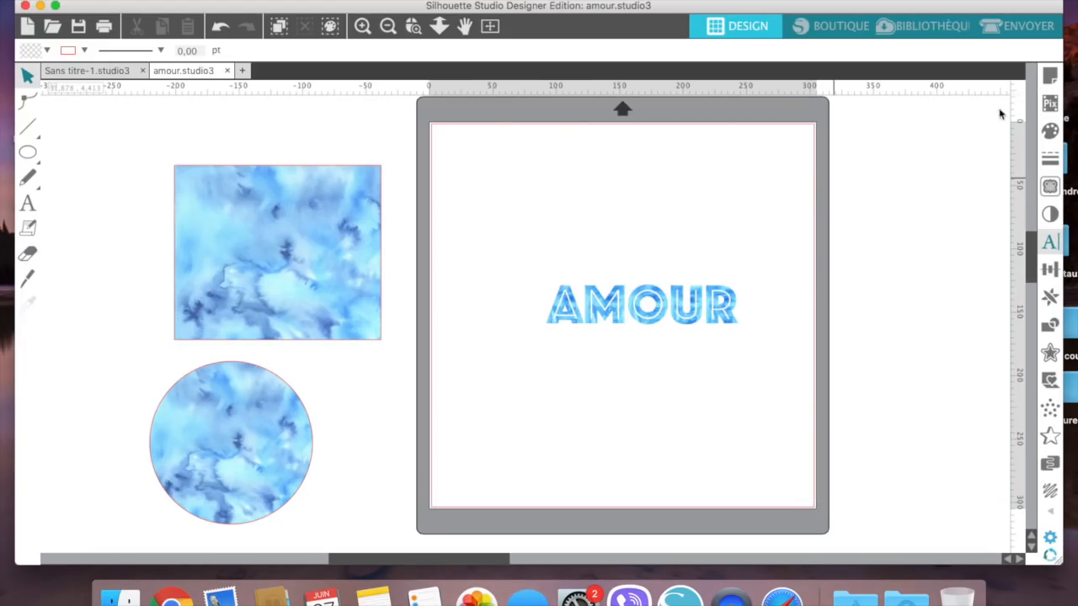
Move the AMOUR text into the upper half of the page and add the text "toujours" below it.
drag(644, 312, 628, 243)
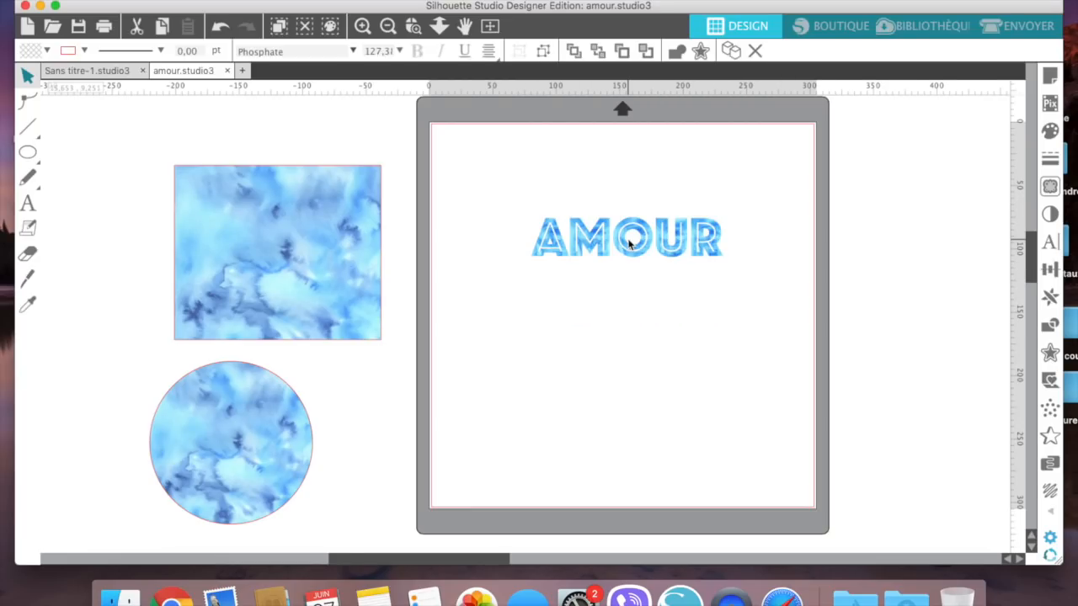
click(94, 226)
click(28, 202)
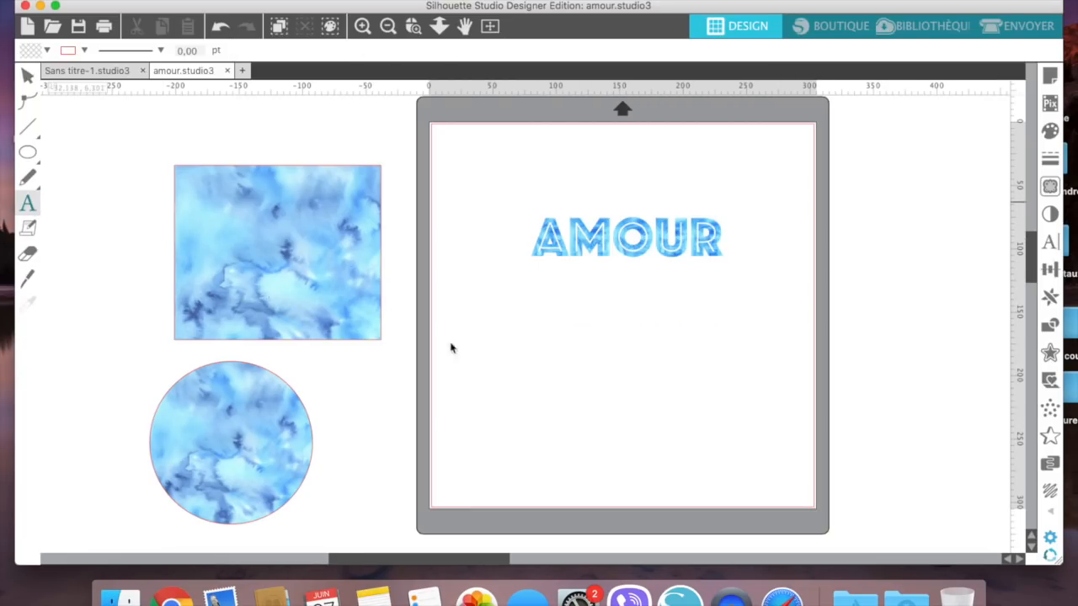
click(554, 363)
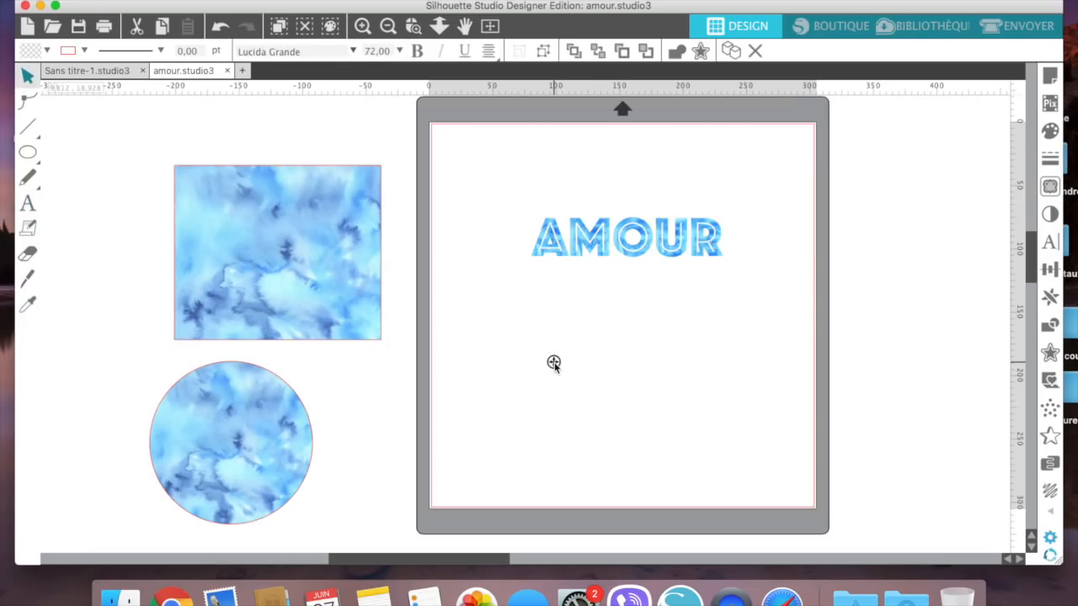
text(toujours)
click(643, 425)
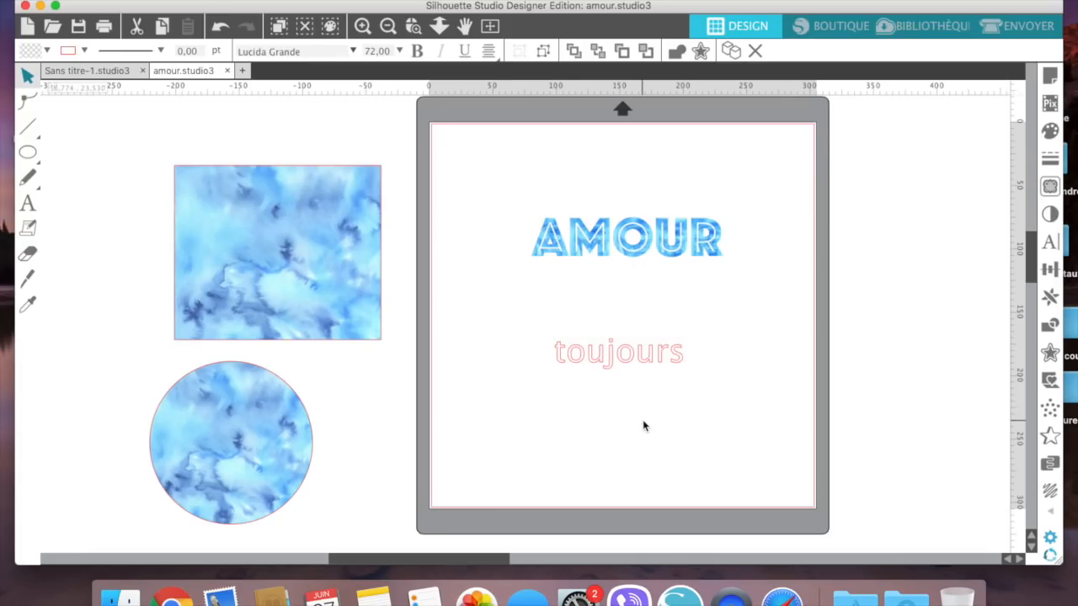
Copy the AMOUR text's font, size and fill onto "toujours" with the Eyedropper, and move it directly beneath AMOUR.
click(656, 367)
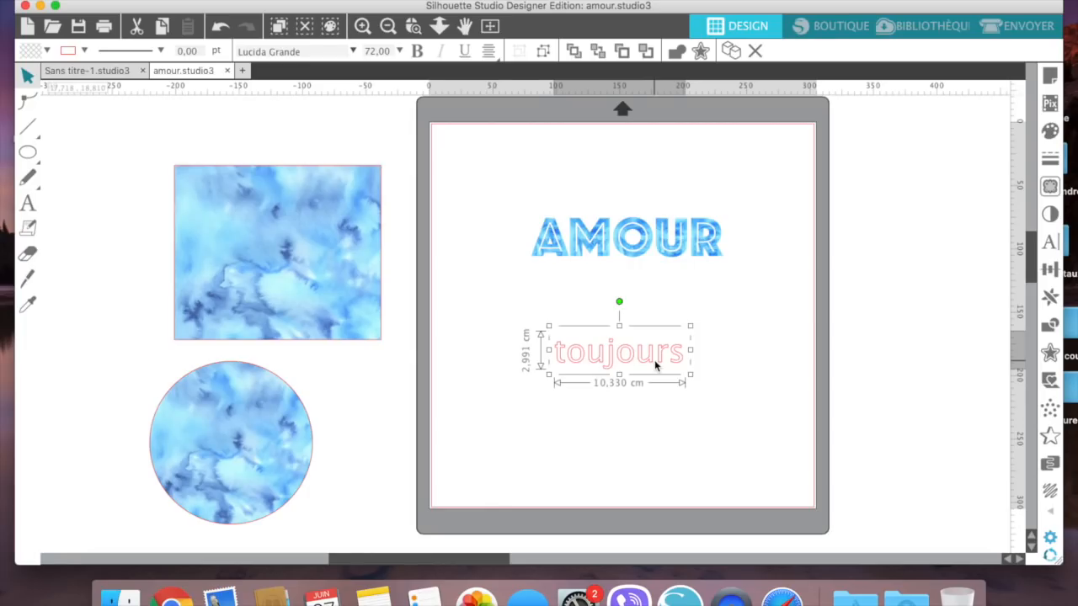
key(i)
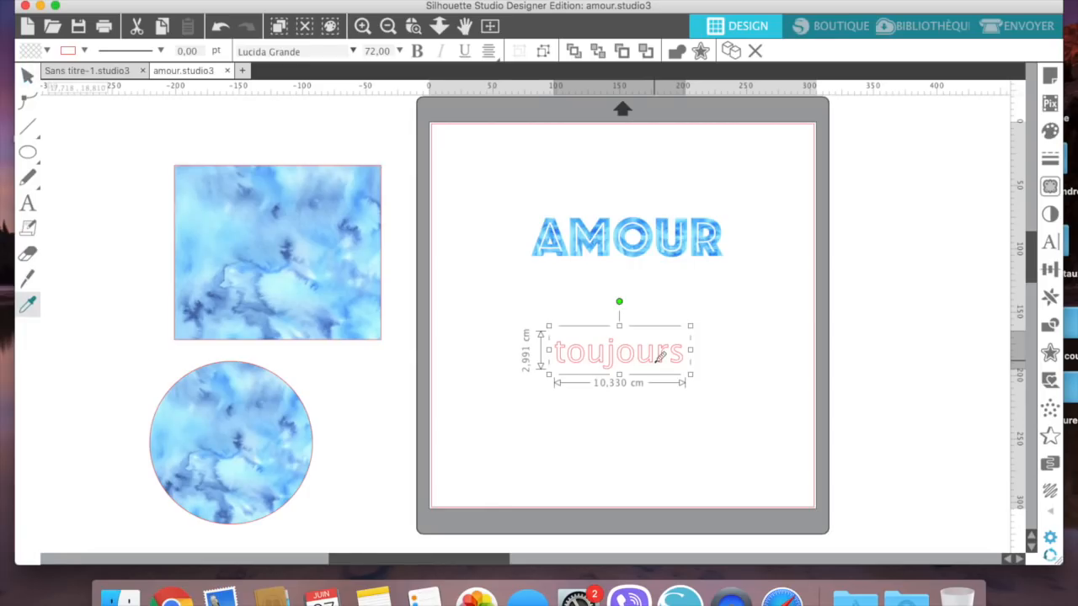
click(665, 244)
right_click(663, 243)
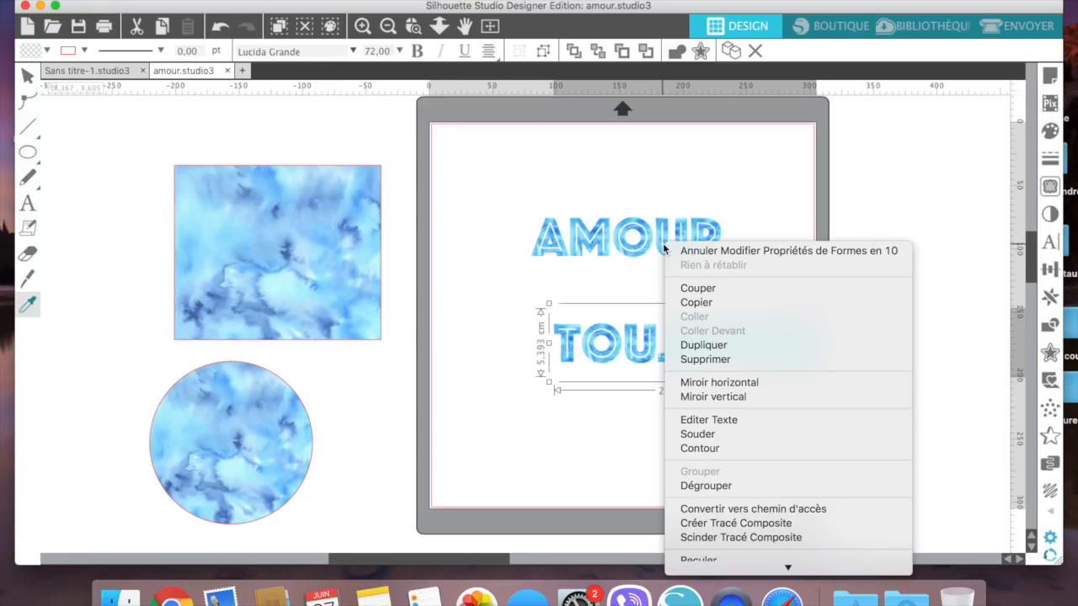
click(752, 193)
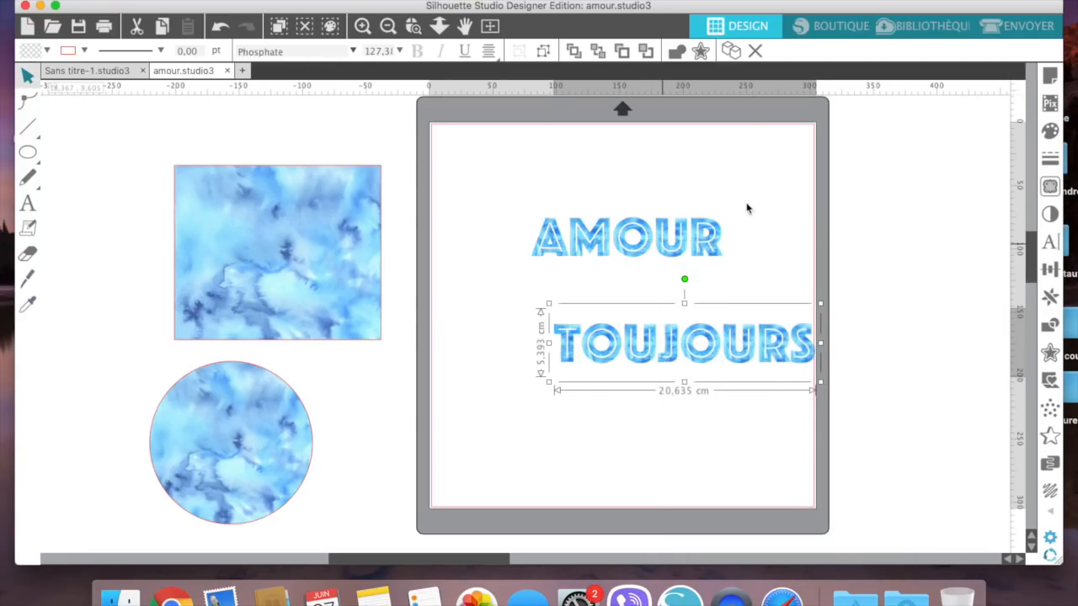
drag(715, 349, 669, 325)
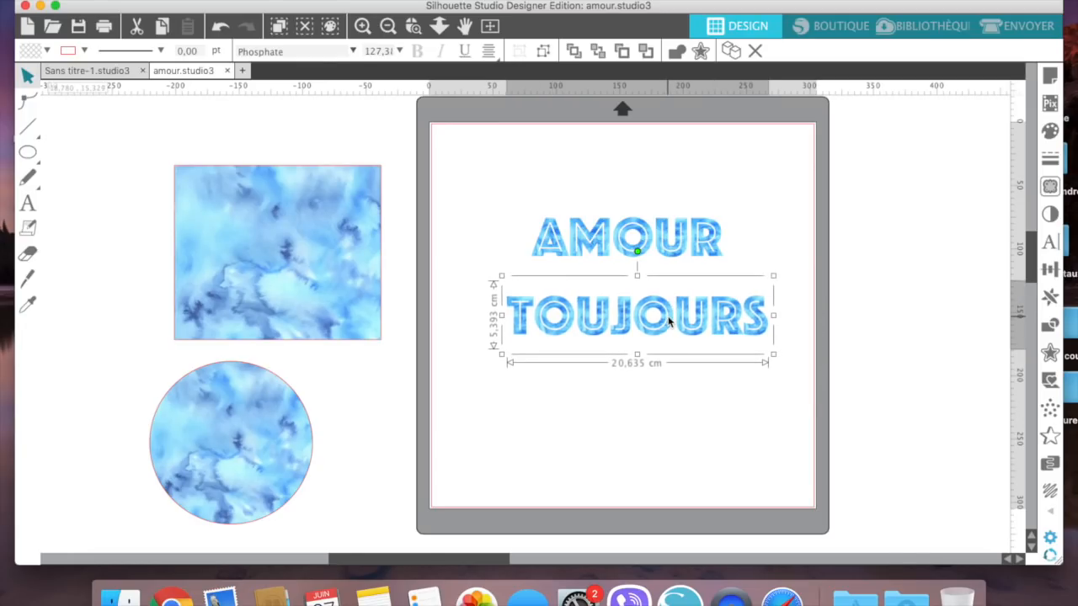